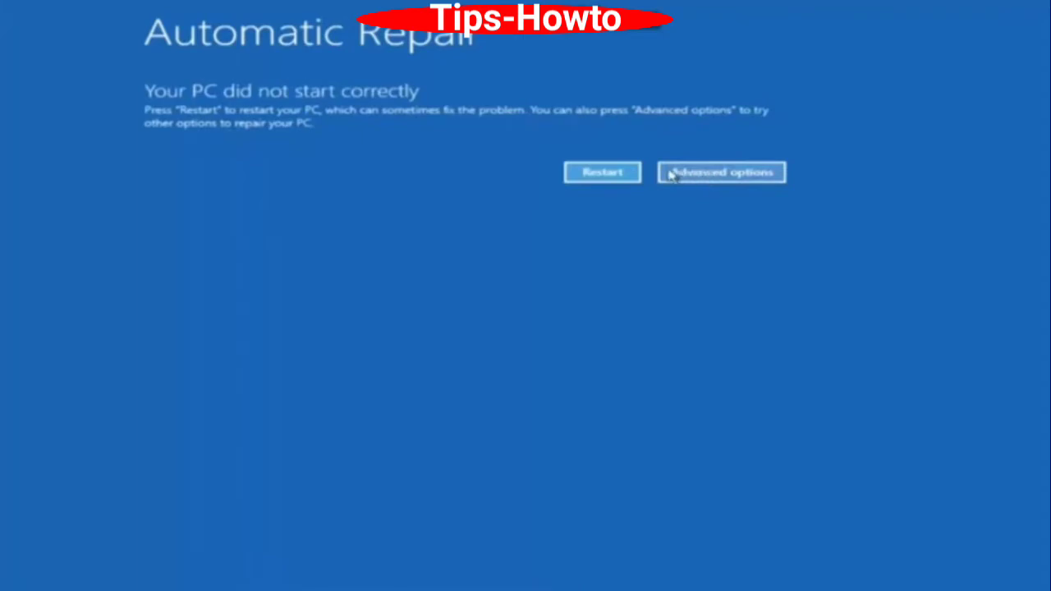
# Launch System Restore from Advanced options > Troubleshoot > Advanced options after the failed boot
pyautogui.click(722, 174)
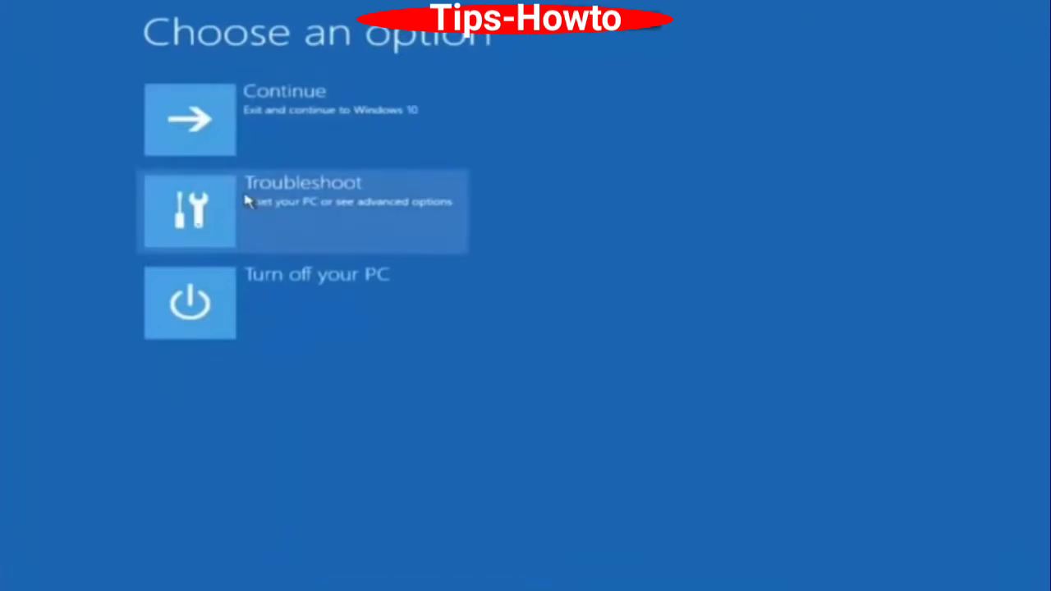
pyautogui.click(219, 211)
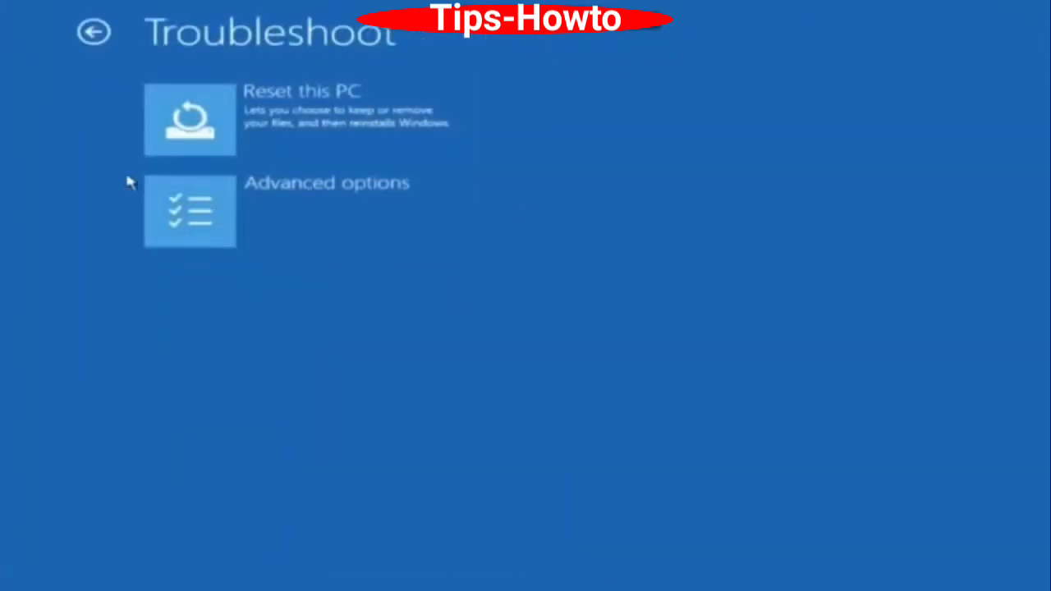
pyautogui.click(213, 219)
pyautogui.click(258, 123)
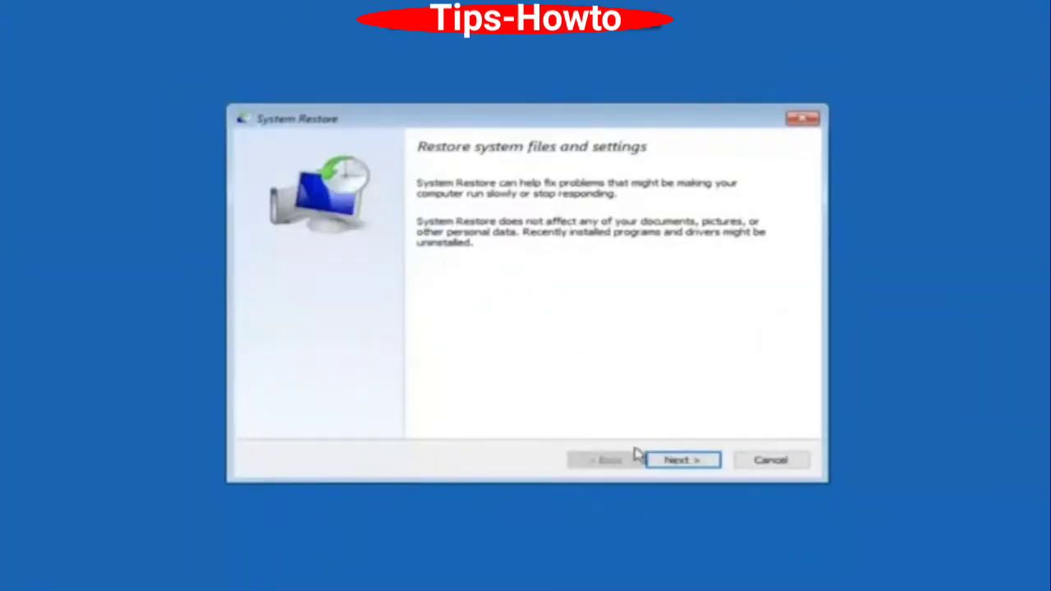
# Choose the 10/5/2016 'before update' restore point for Local Disk (C:) and reach its confirmation page
pyautogui.click(684, 466)
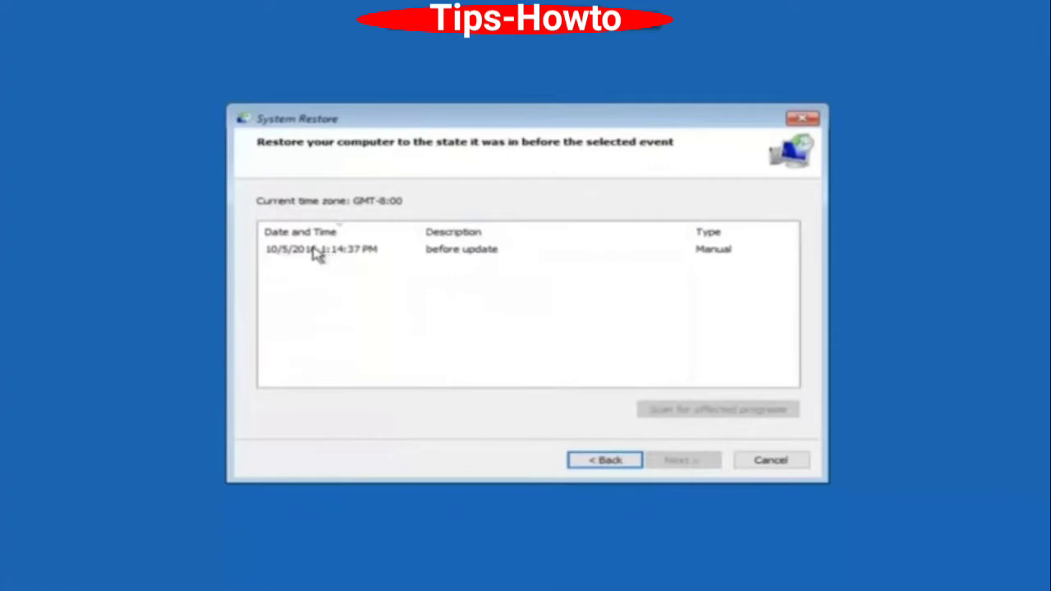
pyautogui.click(303, 253)
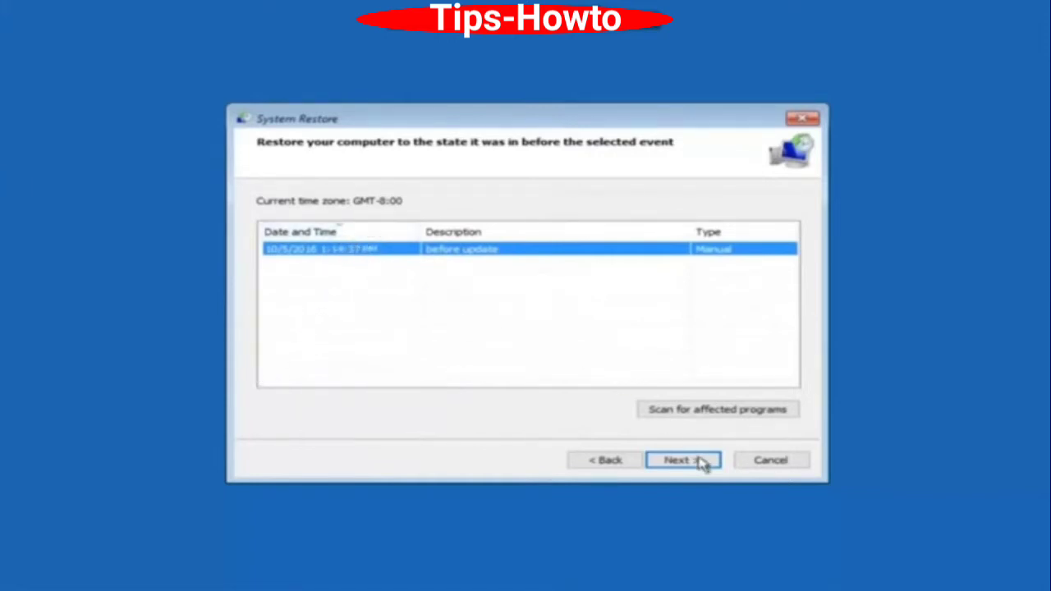
pyautogui.click(675, 465)
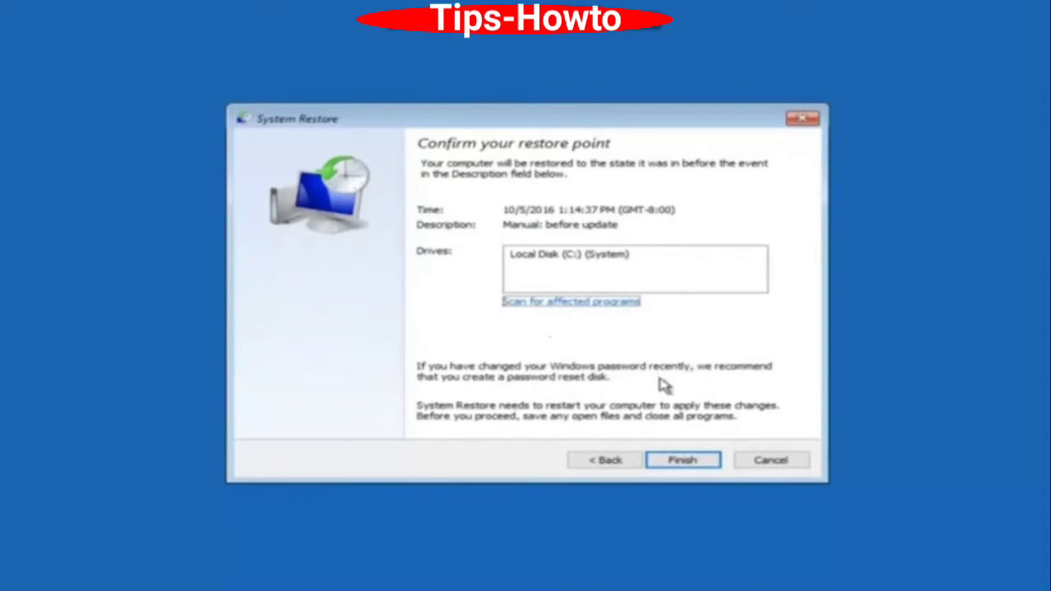
# Finish the wizard and confirm the uninterruptible restore to the 'before update' point
pyautogui.click(686, 465)
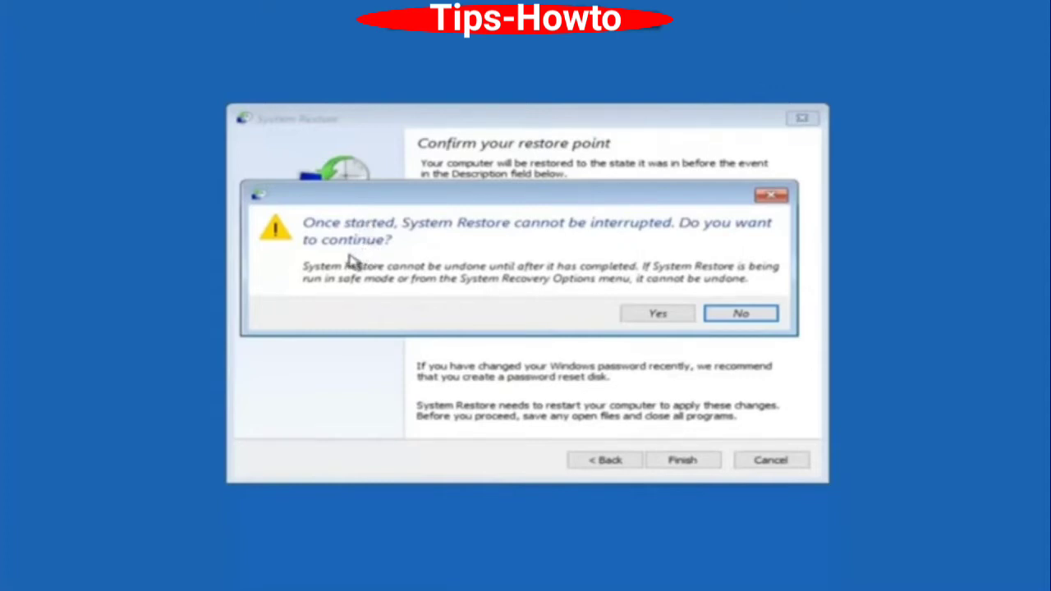
pyautogui.click(651, 317)
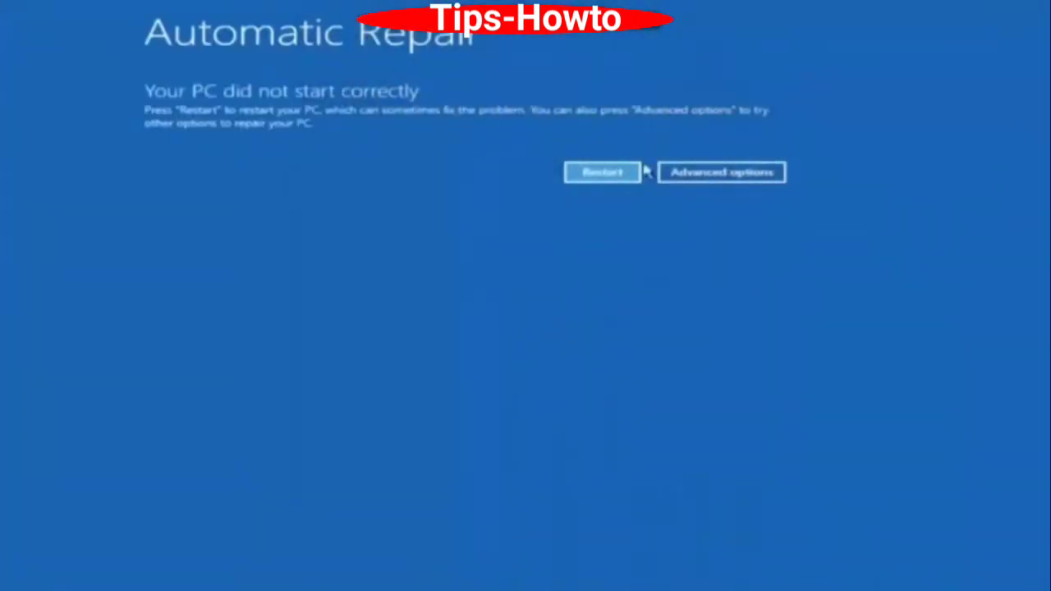
# Return through Troubleshoot to the Advanced options page listing Startup Repair and Command Prompt
pyautogui.click(710, 179)
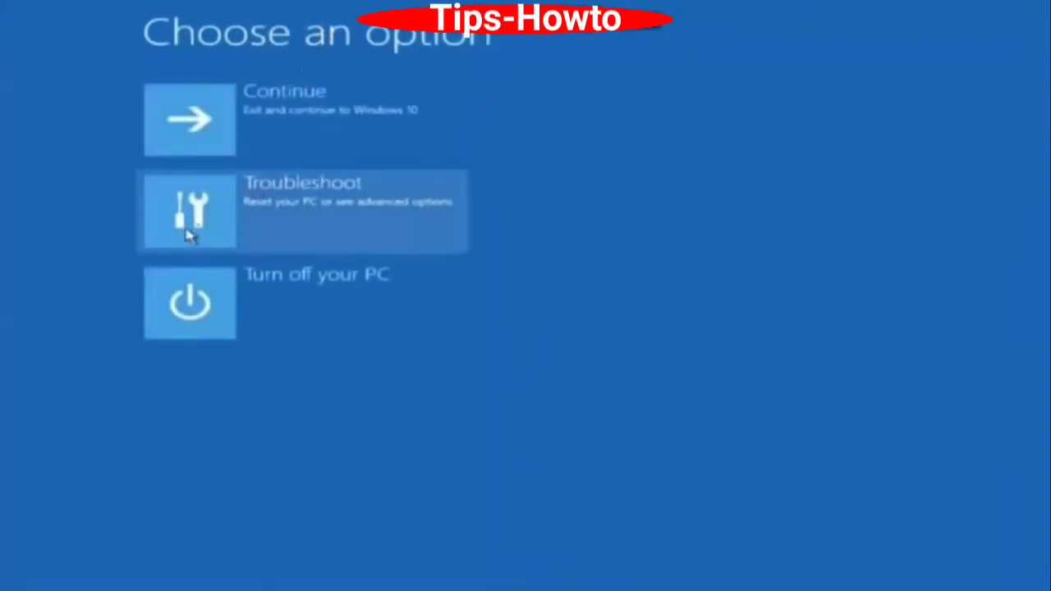
pyautogui.click(246, 214)
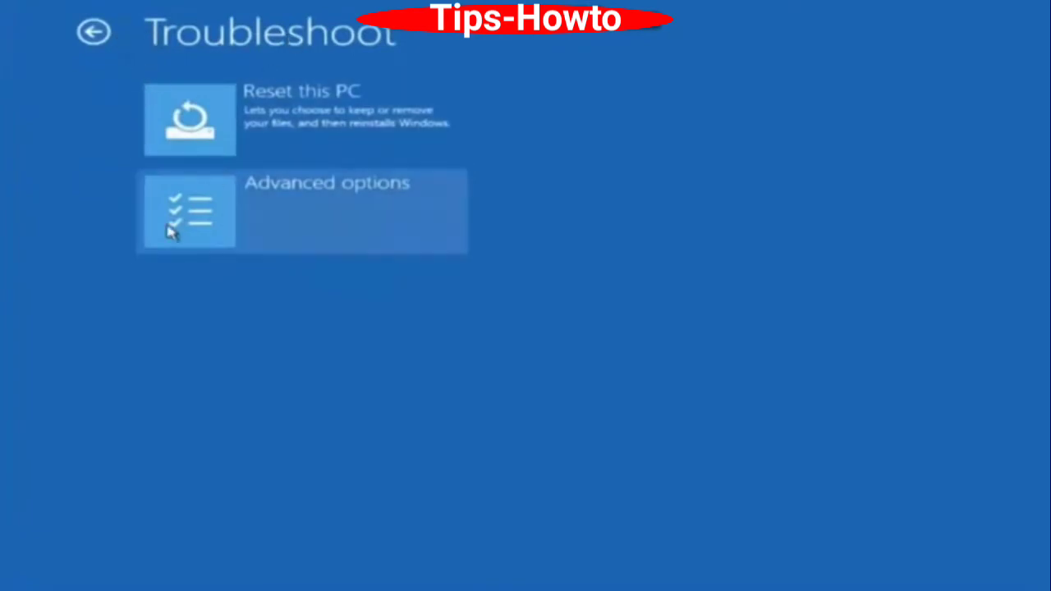
pyautogui.click(241, 209)
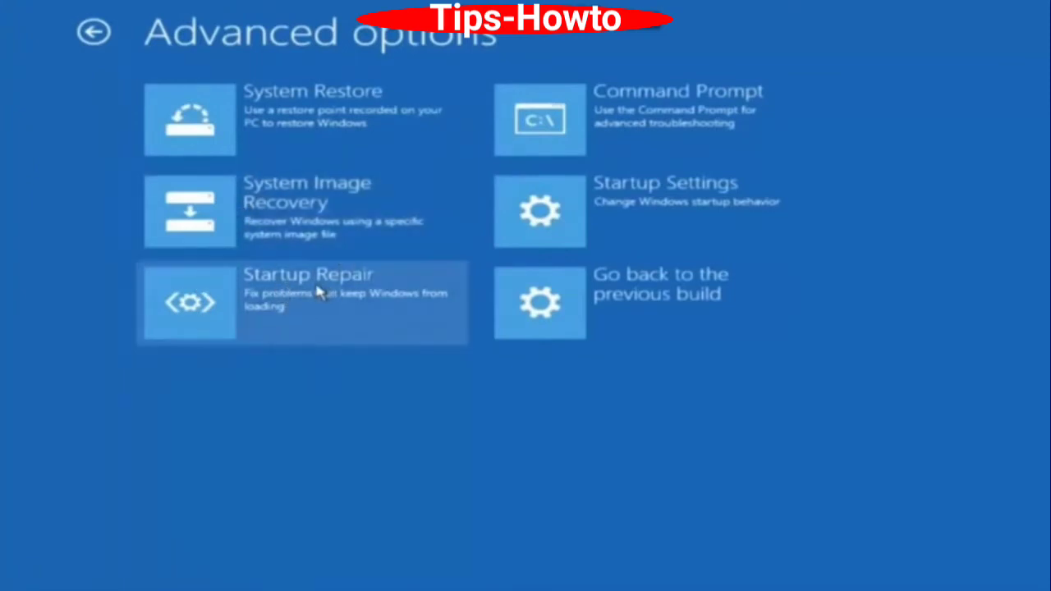
# Run Startup Repair and let its disk check finish
pyautogui.click(197, 307)
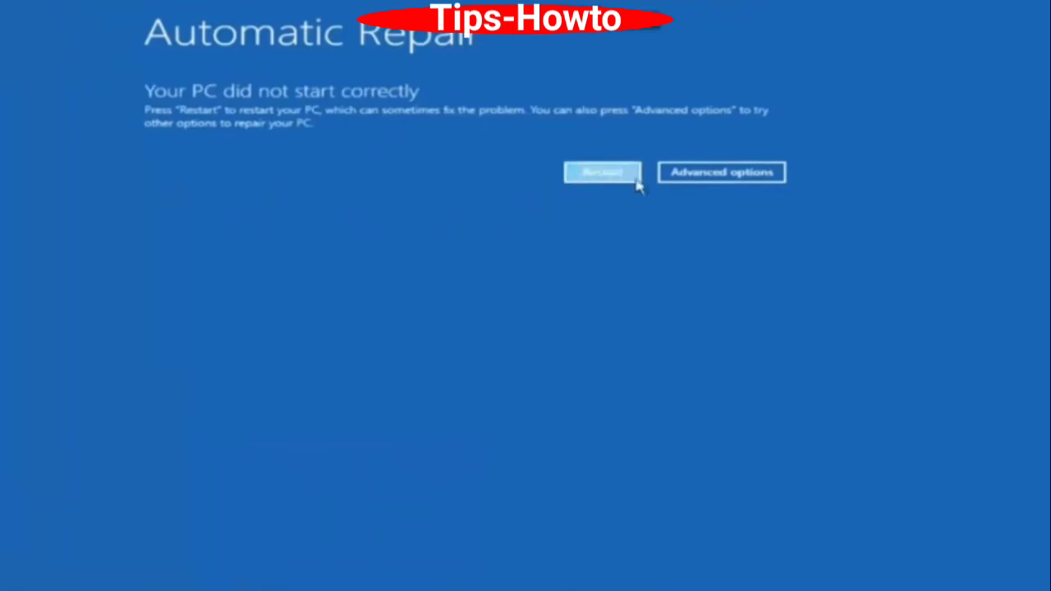
# Open an administrator Command Prompt from Troubleshoot > Advanced options
pyautogui.click(711, 174)
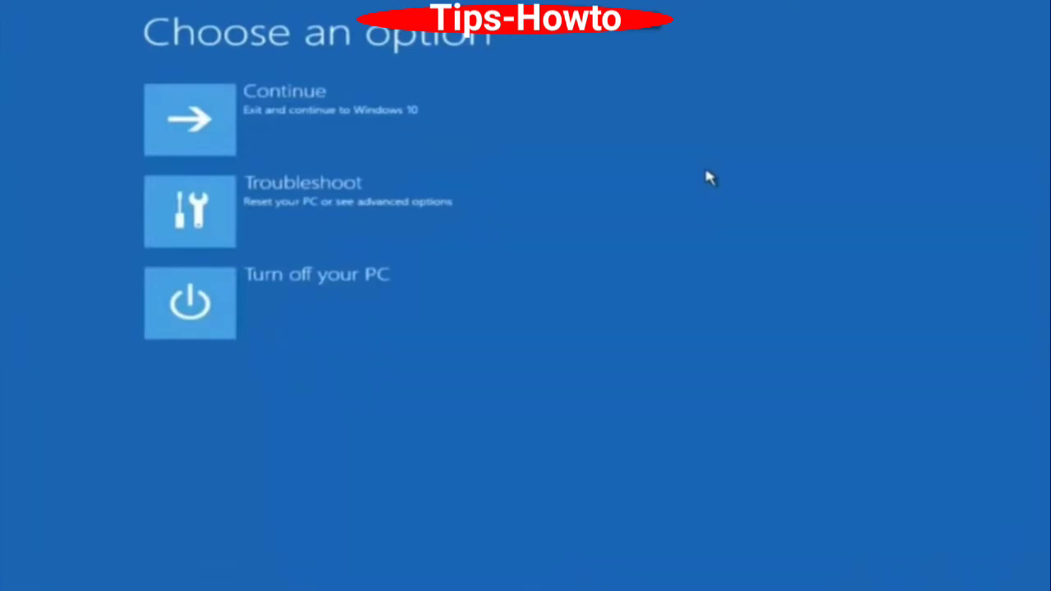
pyautogui.click(196, 230)
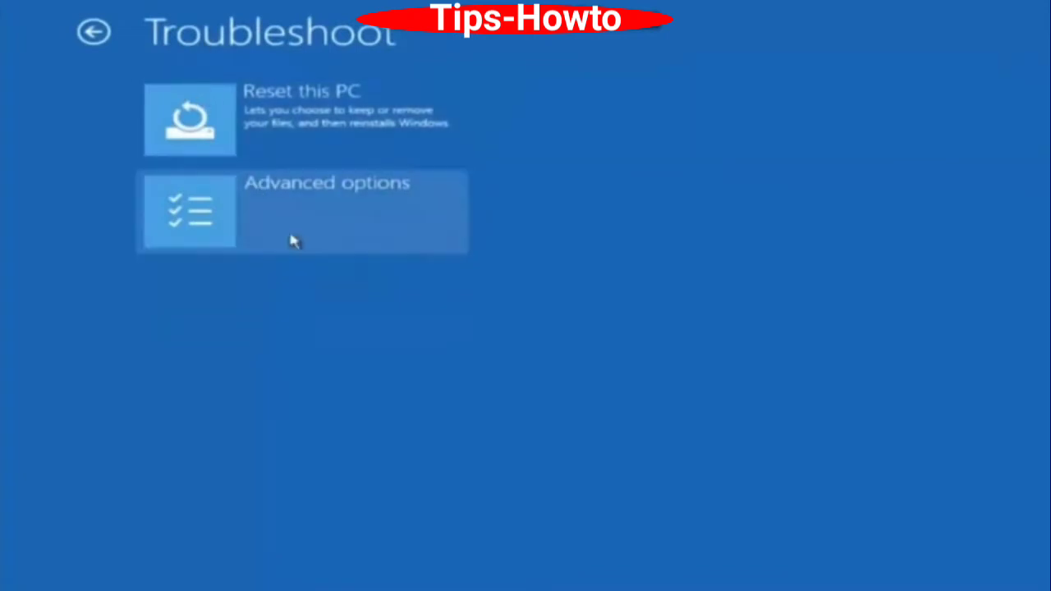
pyautogui.click(278, 205)
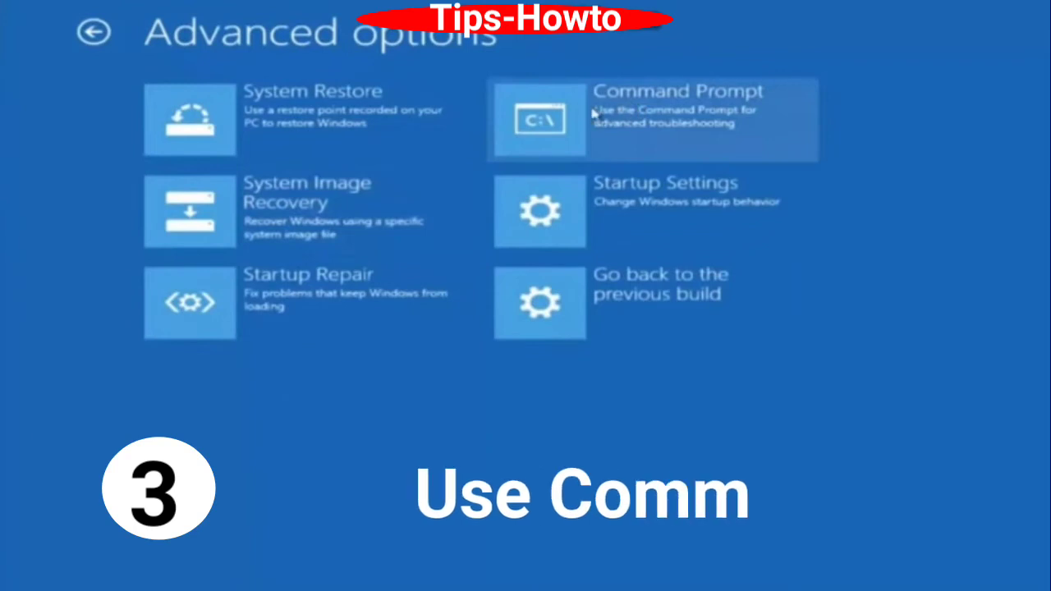
pyautogui.click(624, 129)
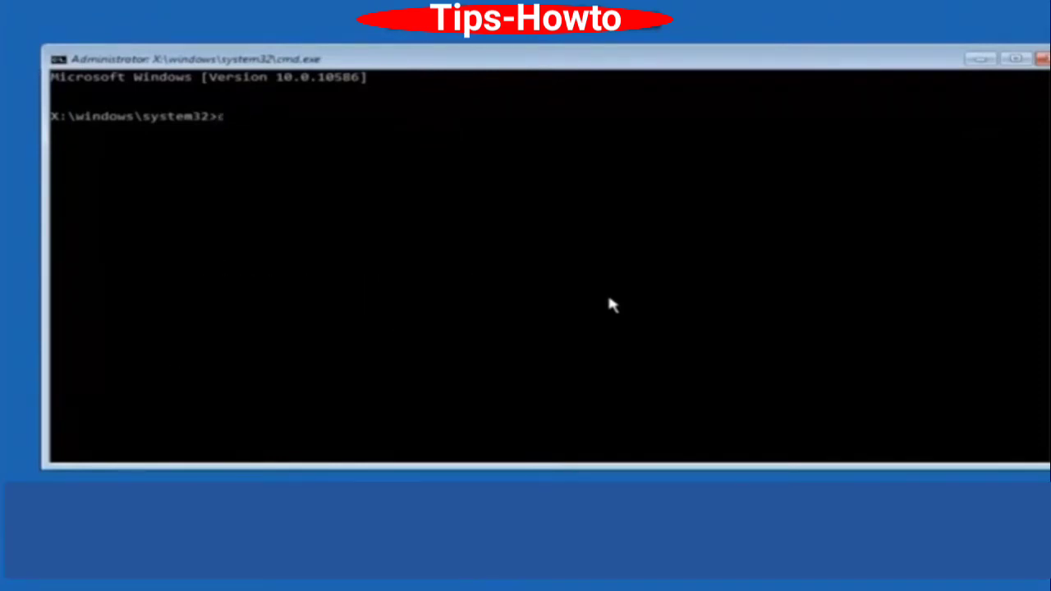
# Switch to drive C, list its folders with dir, and start typing cd \windows\
pyautogui.press('Return')
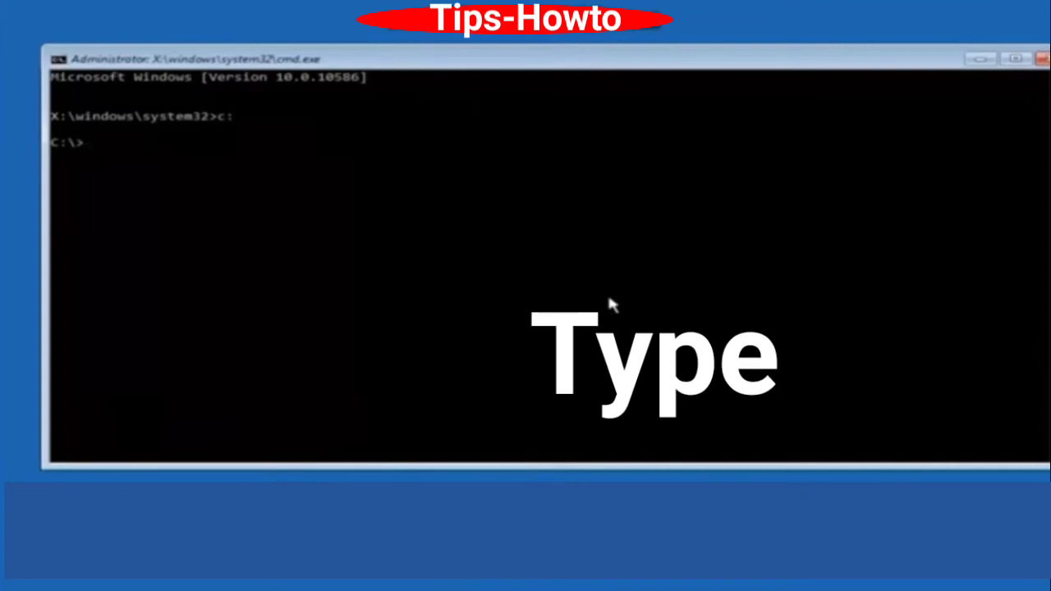
pyautogui.write('dir')
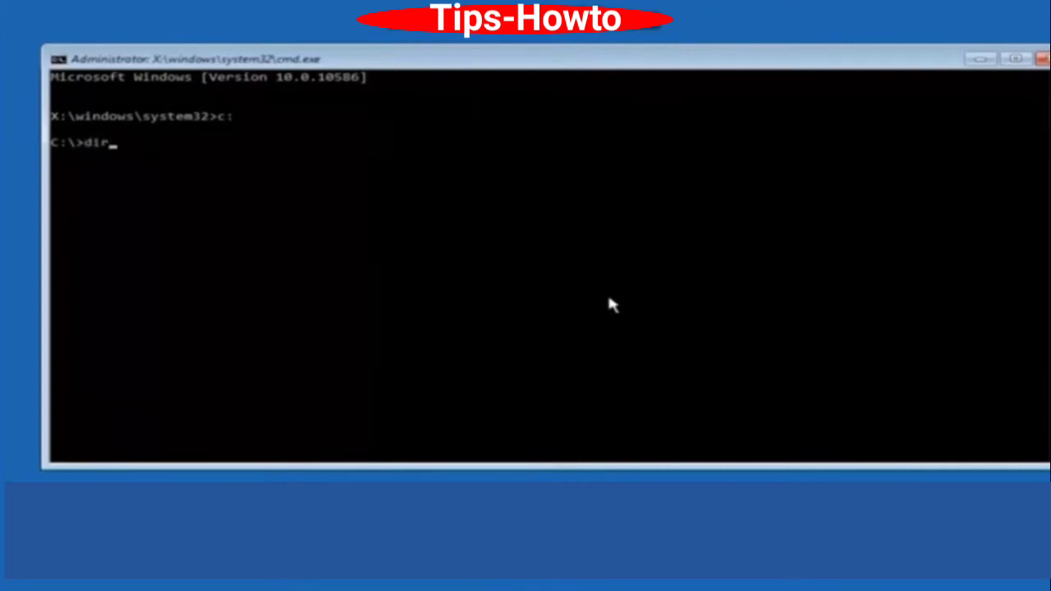
pyautogui.press('Return')
pyautogui.write('cd \\windows\\system32\\config')
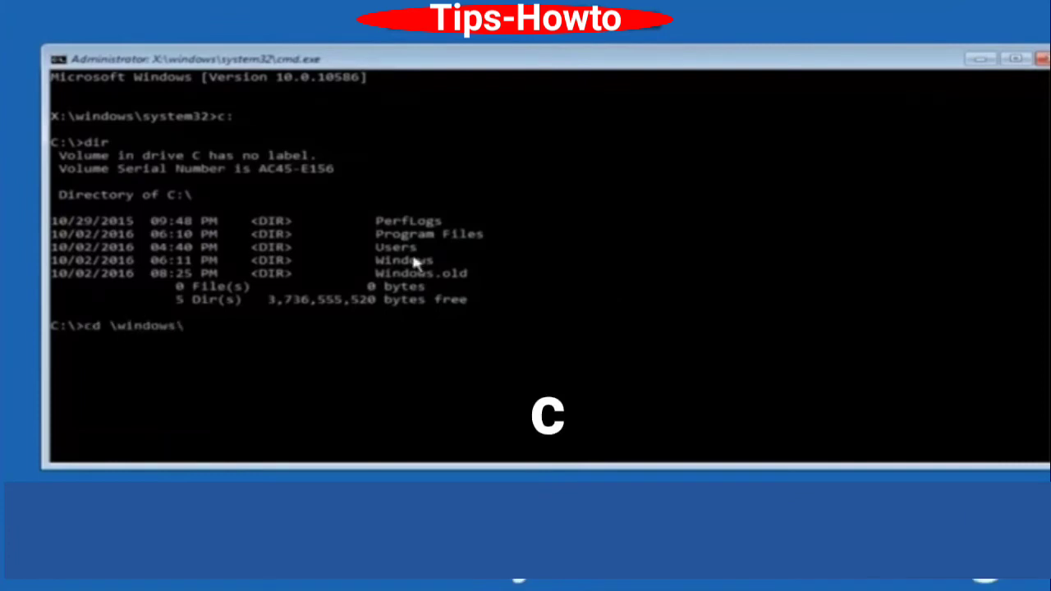
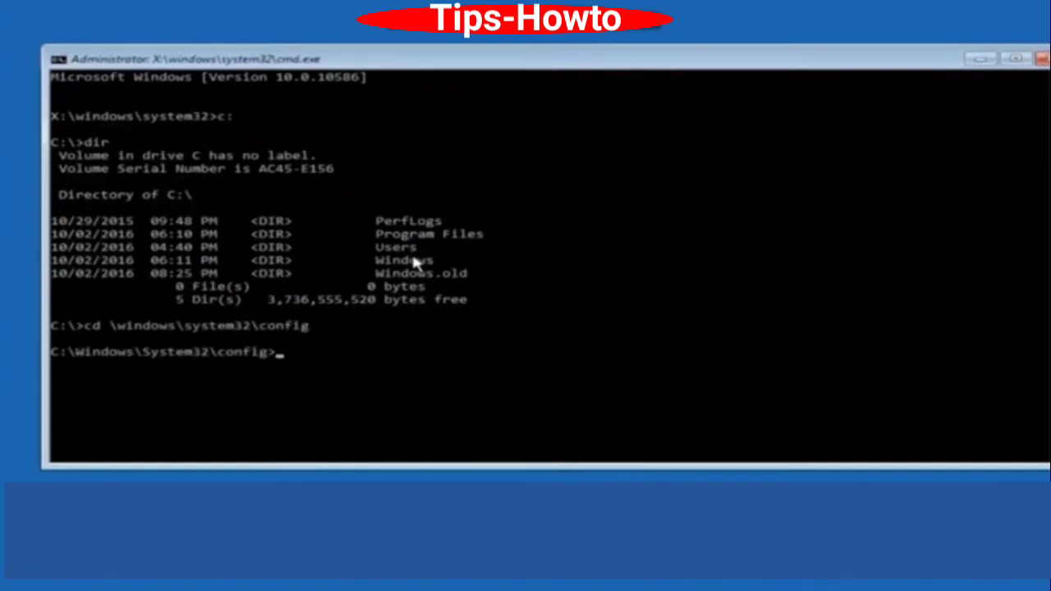
# Enter 'md backup' at the C:\Windows\System32\config prompt without running it yet
pyautogui.write('md backup1')
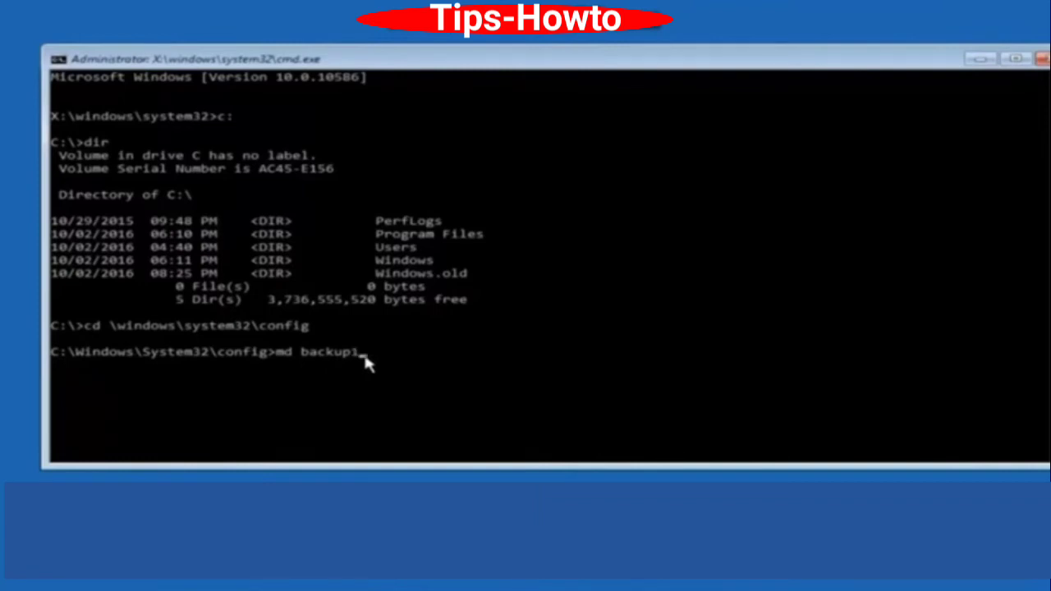
# Run md backup, then copy *.* backup to copy every config file into the new folder
pyautogui.press('Return')
pyautogui.write('copy *.')
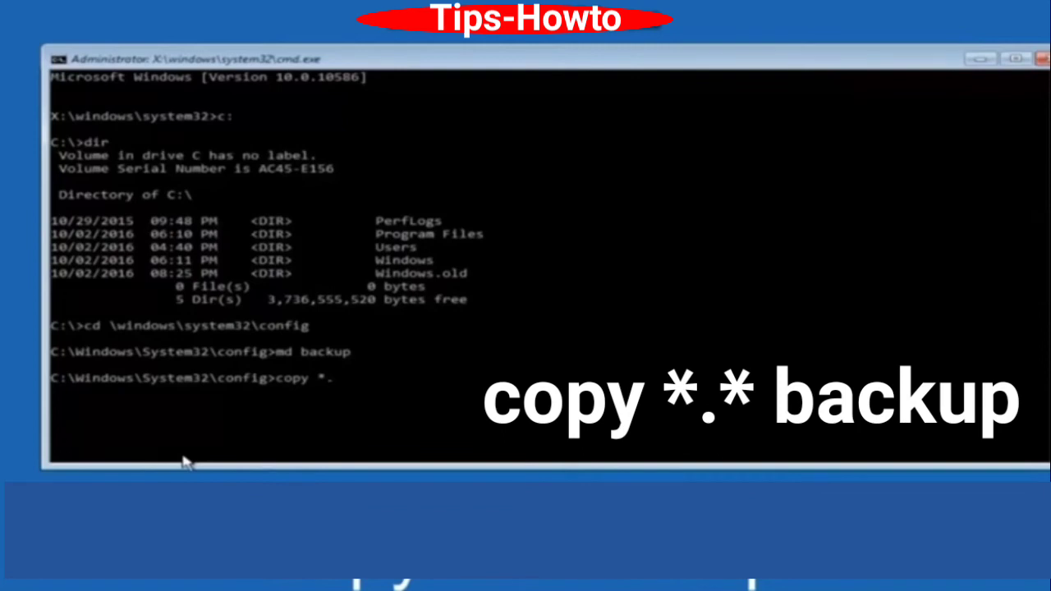
pyautogui.write('* backup')
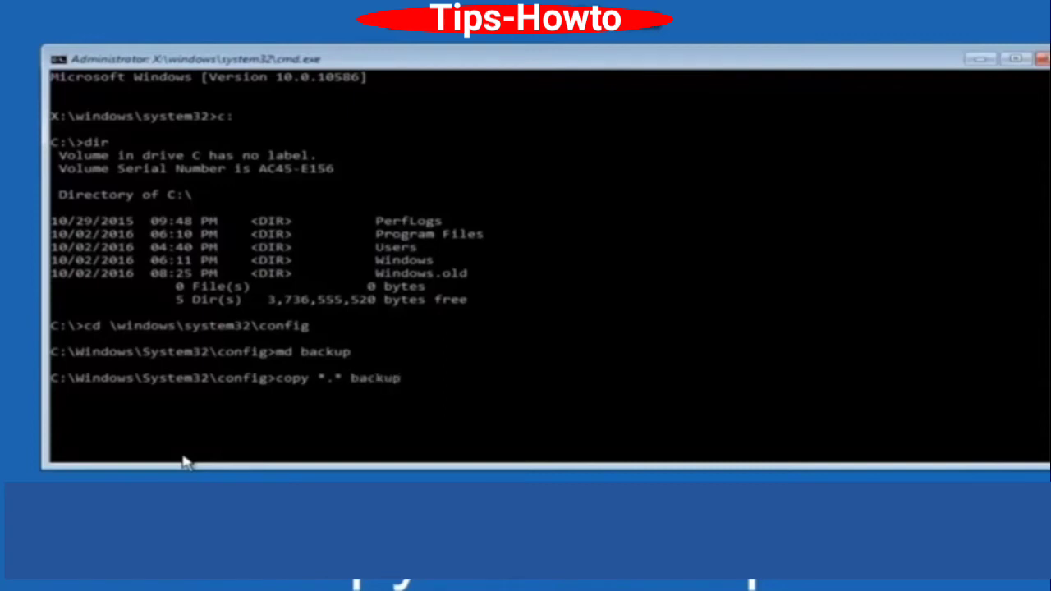
pyautogui.press('Return')
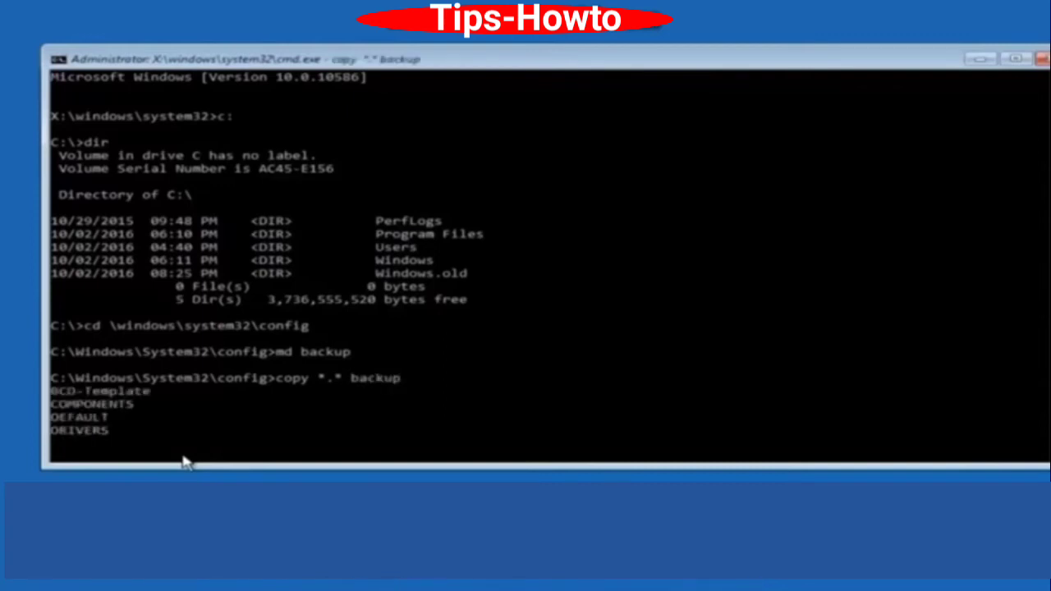
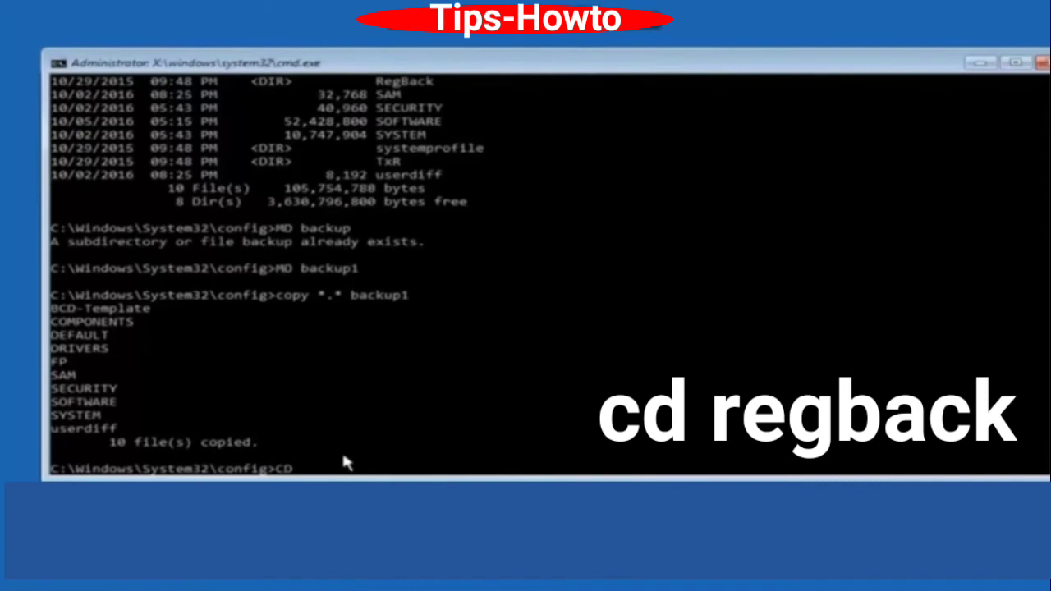
# Change into the regback folder with cd, then run dir to show its five 0-byte hive files
pyautogui.write('CD regback')
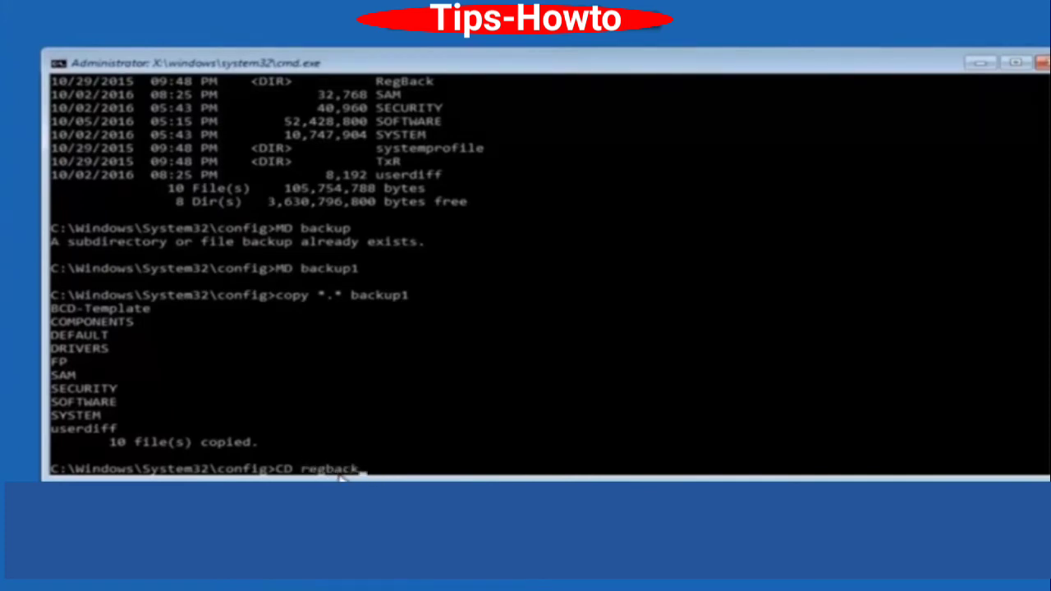
pyautogui.press('Return')
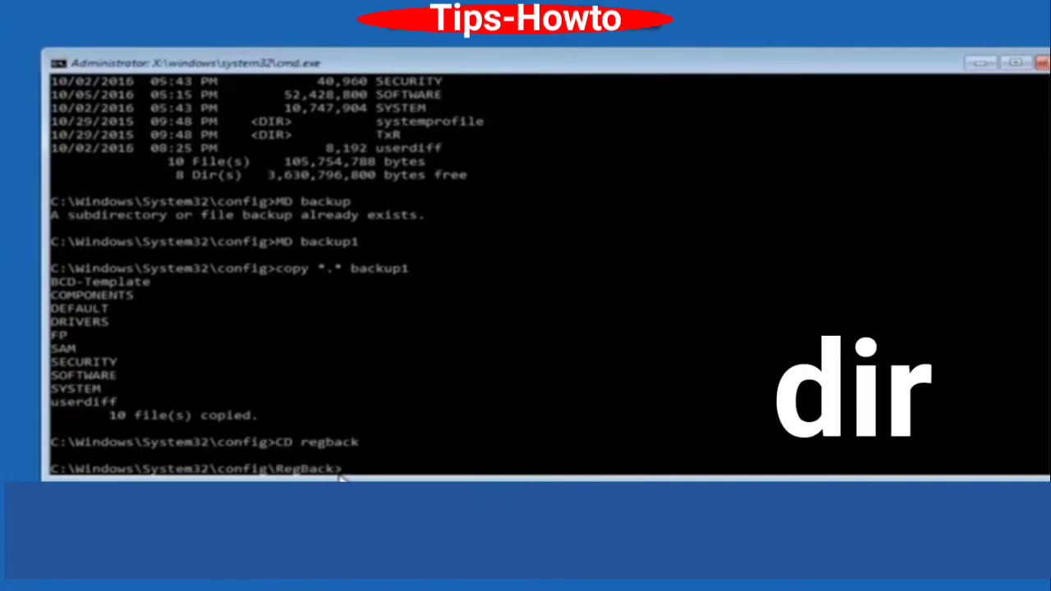
pyautogui.write('dir')
pyautogui.press('Return')
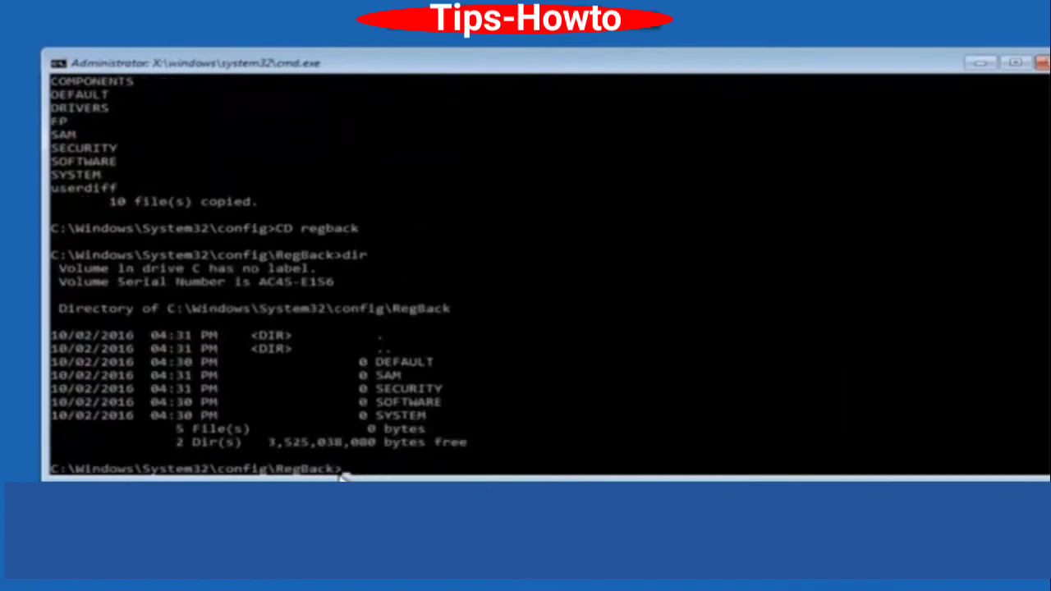
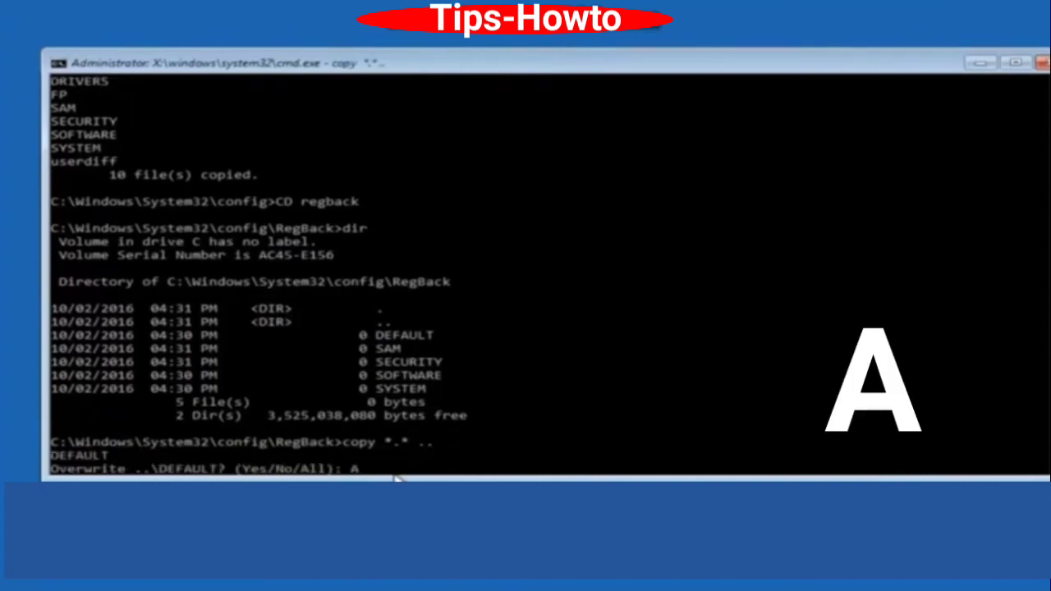
# Confirm overwriting all config hive files with the RegBack copies
pyautogui.press('Return')
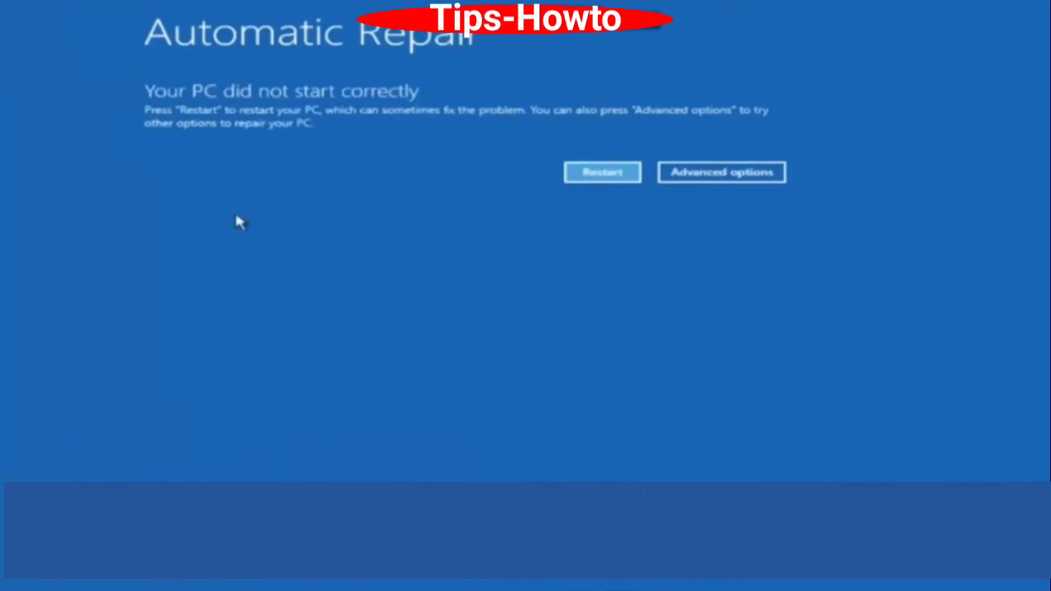
# Launch a new Command Prompt via Advanced options > Troubleshoot > Advanced options
pyautogui.click(708, 173)
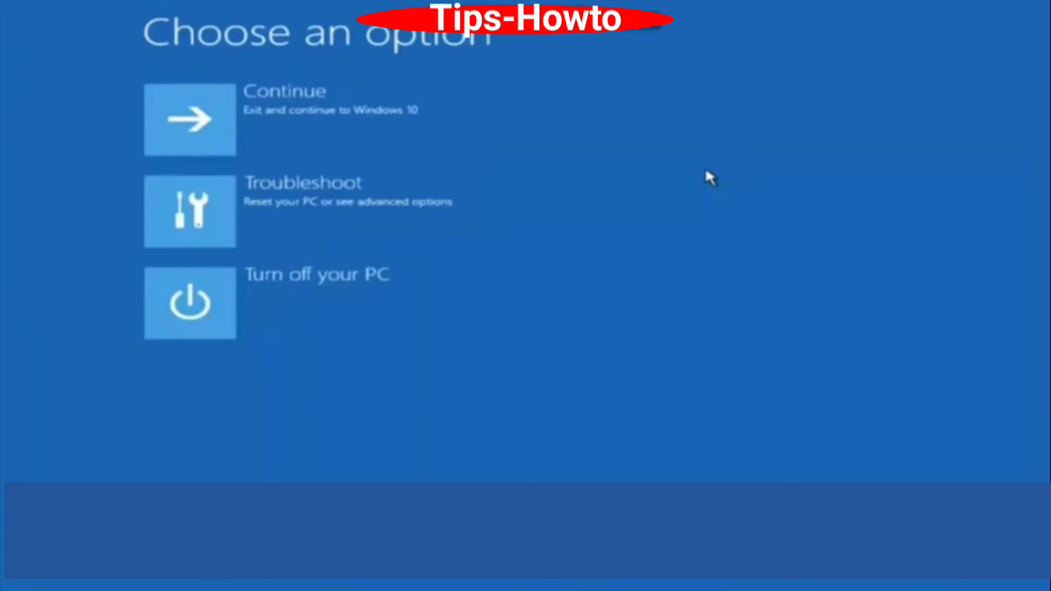
pyautogui.click(201, 220)
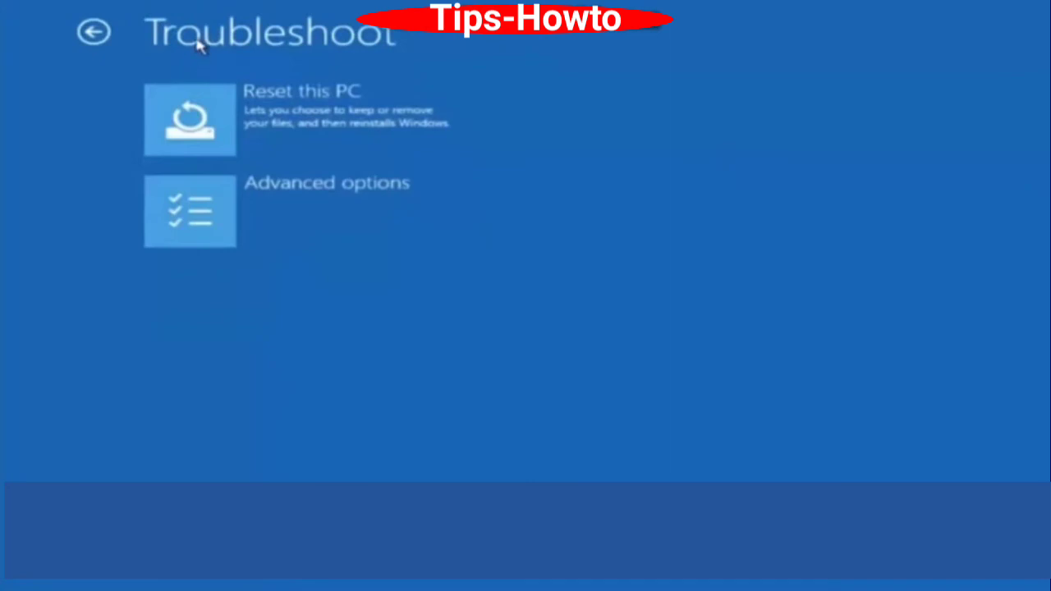
pyautogui.click(250, 207)
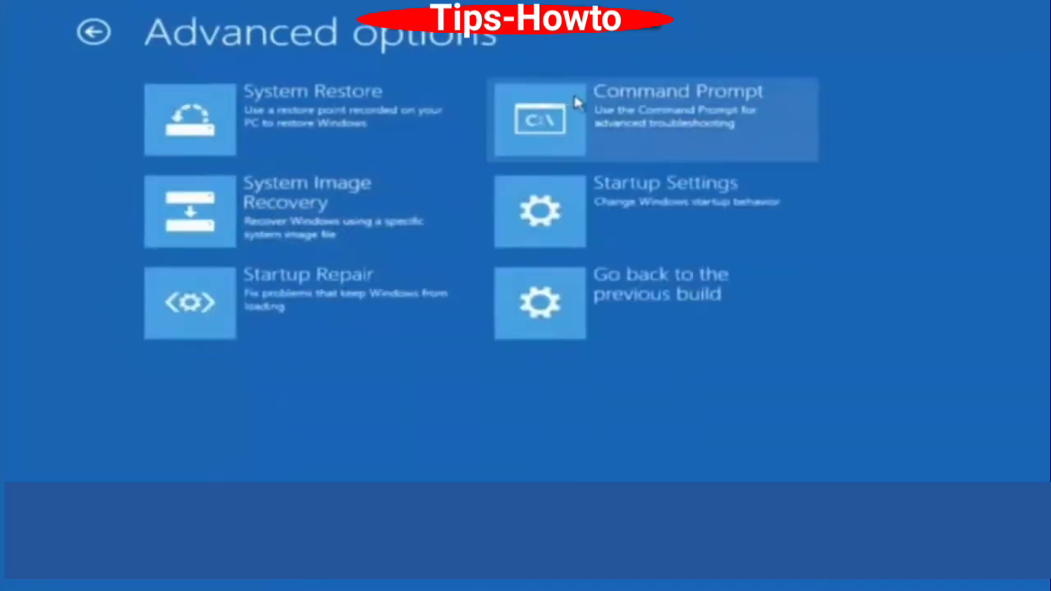
pyautogui.click(622, 129)
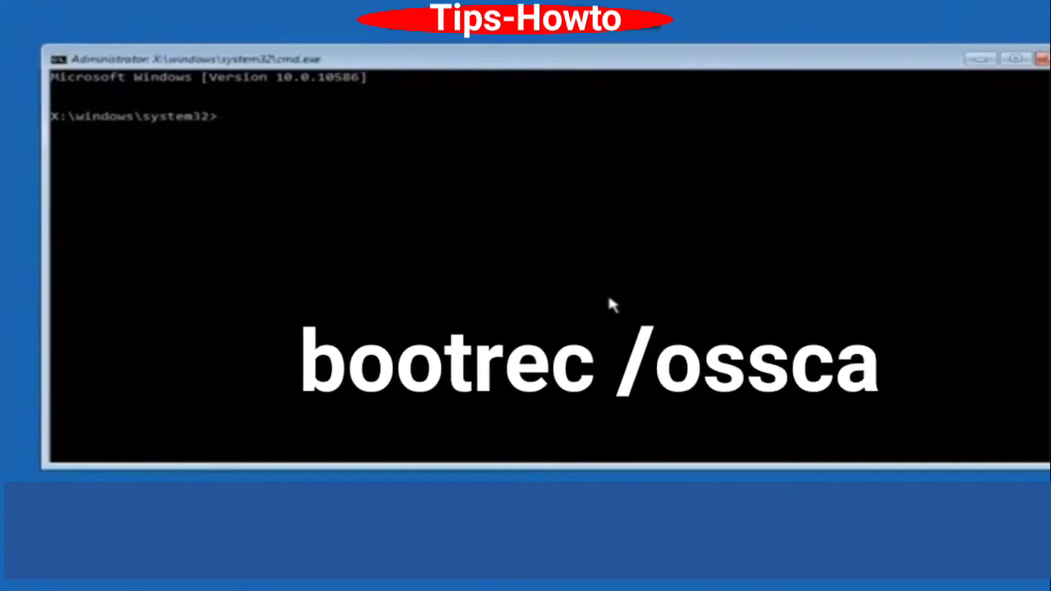
# Switch the recovery Command Prompt's working drive from X: to C:
pyautogui.write('c:')
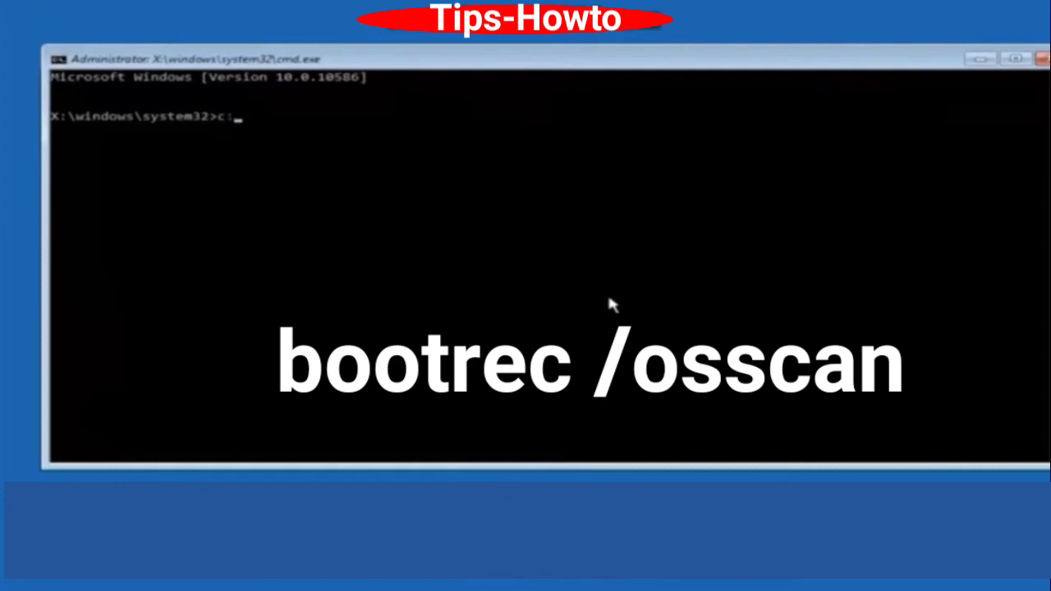
pyautogui.press('Return')
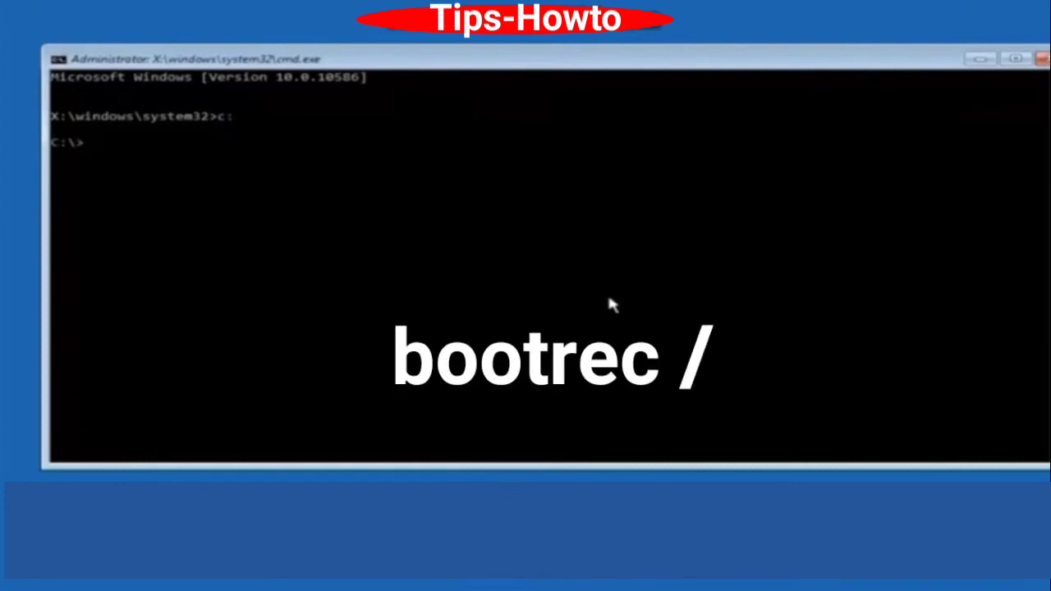